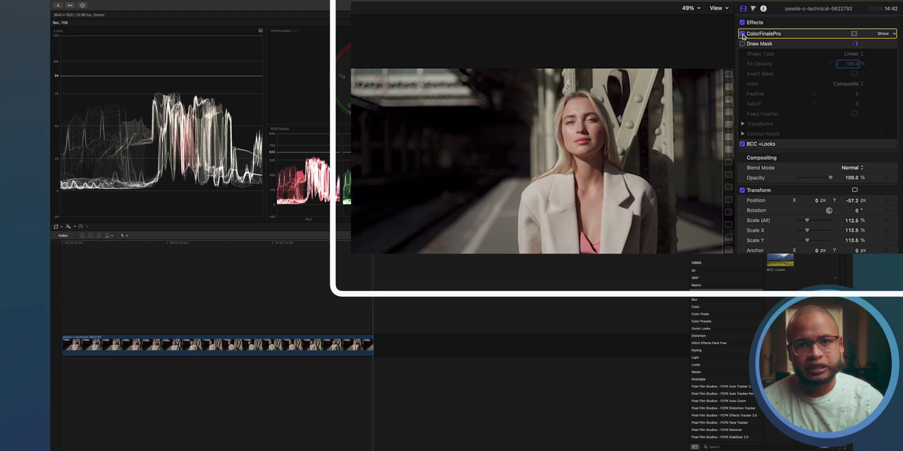
# - Compare the clip with and without the ColorFinalePro grade, leaving it on, and show the Color inspector
pyautogui.click(742, 34)
pyautogui.click(742, 34)
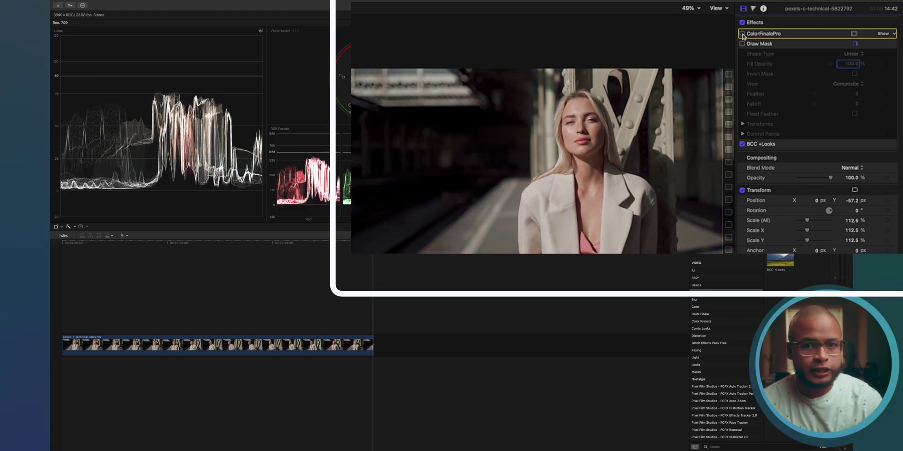
pyautogui.click(743, 33)
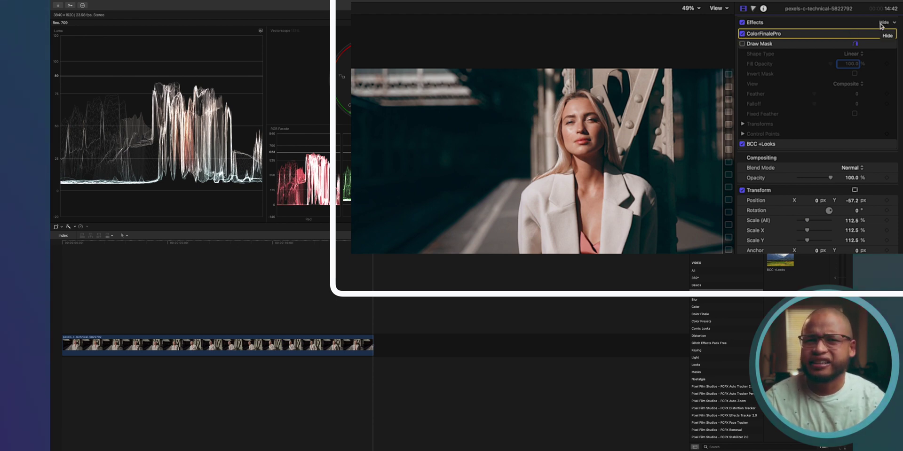
pyautogui.press('super+6')
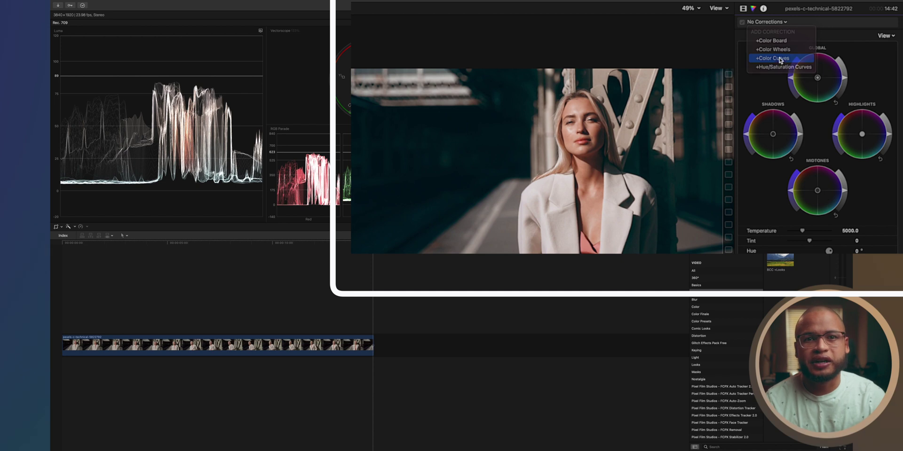
# - Add a Color Curves correction and give it a shape mask over the woman's face
pyautogui.click(780, 58)
pyautogui.click(892, 23)
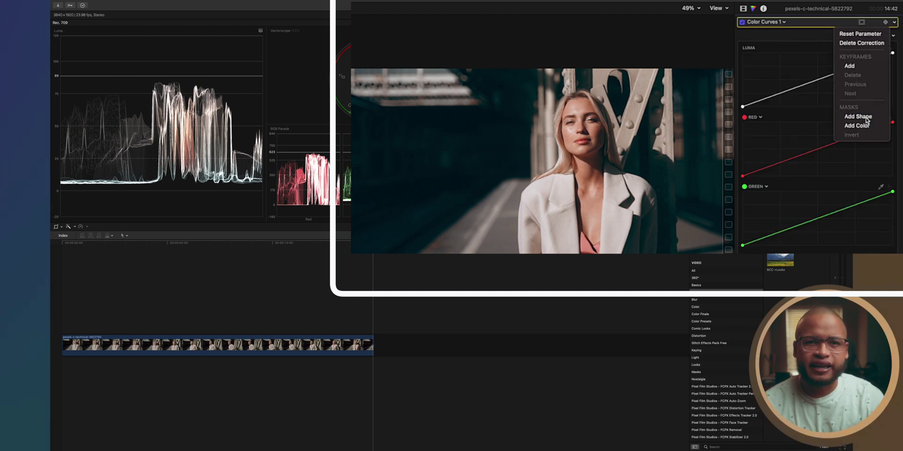
pyautogui.click(857, 117)
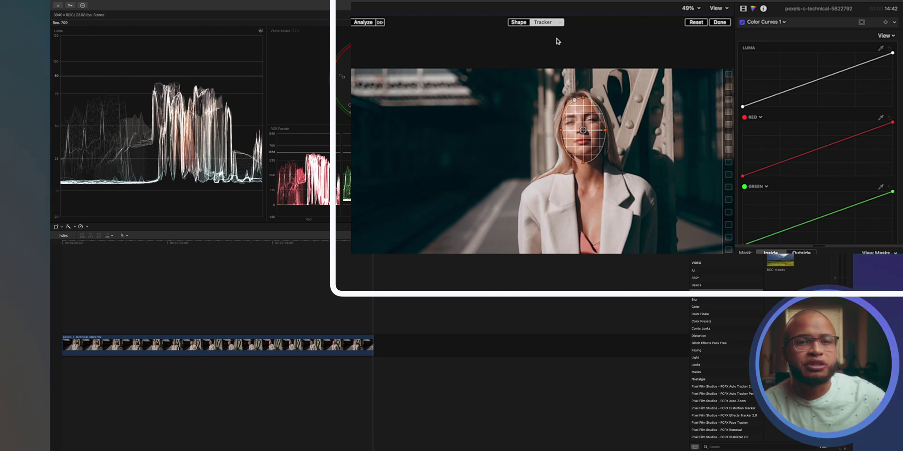
# - Analyze the face shape mask so it tracks her face through the whole clip
pyautogui.click(368, 23)
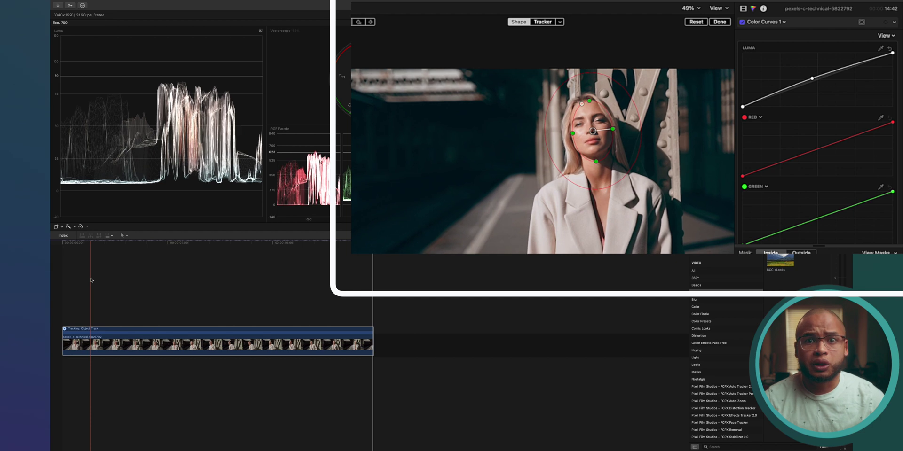
# - Play the clip from near its start to check the mask follows her face
pyautogui.click(68, 260)
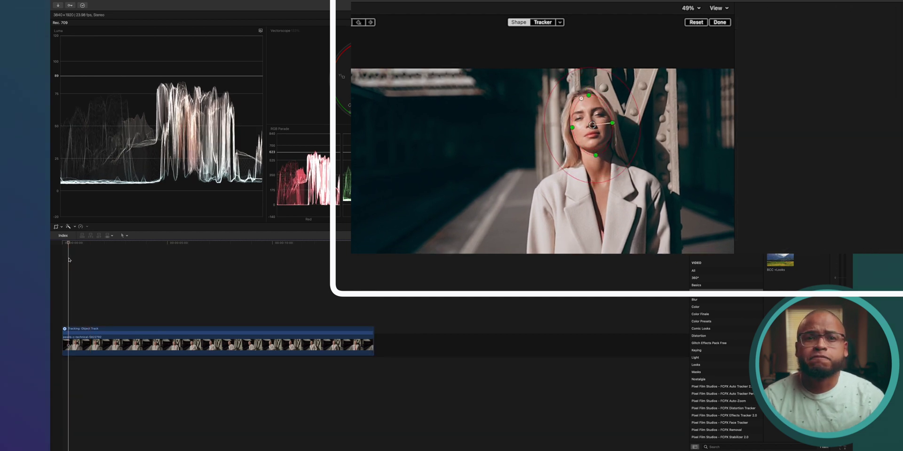
pyautogui.press('space')
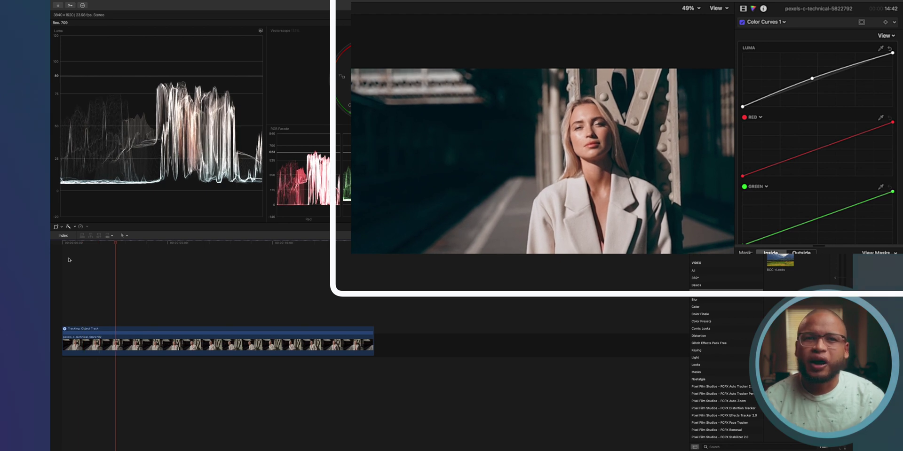
pyautogui.press('space')
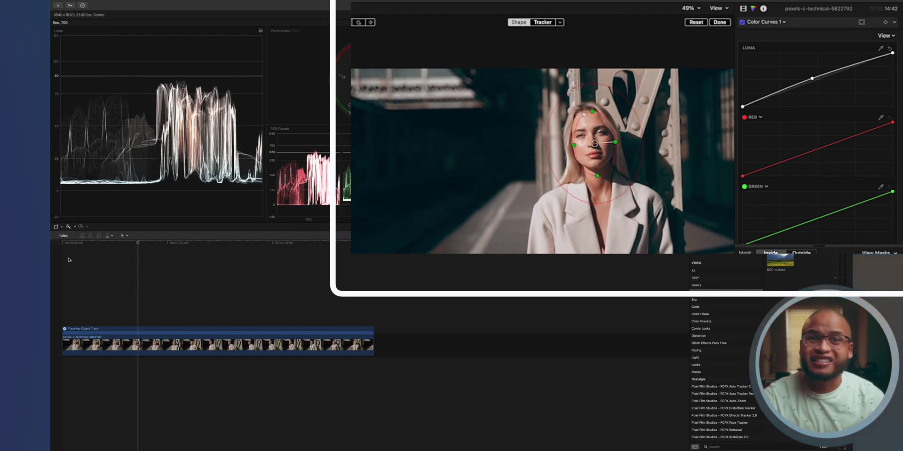